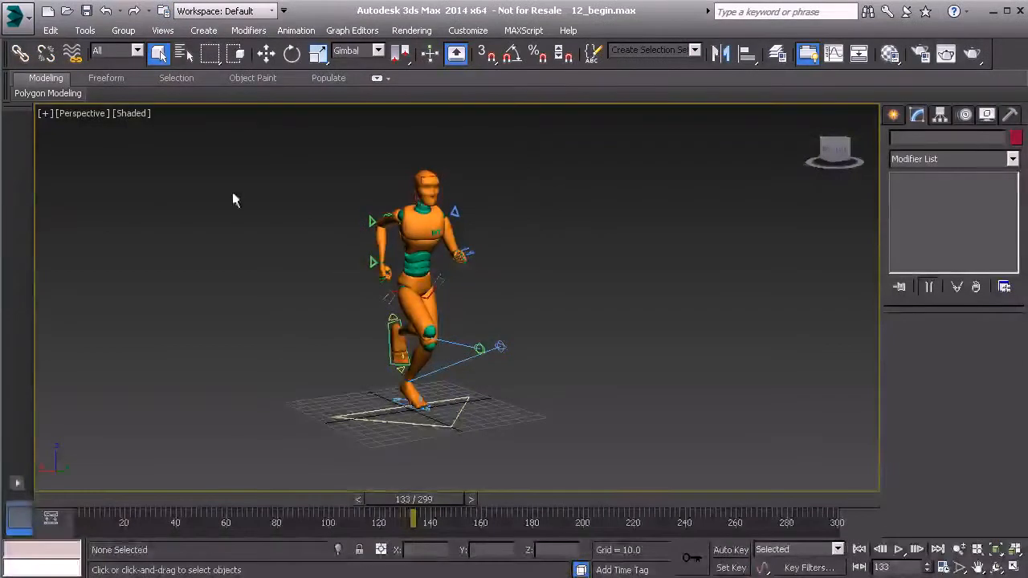
Open the Animation Layers toolbar and move it into the viewport.
{"action": "left_click", "coordinate": [295, 29]}
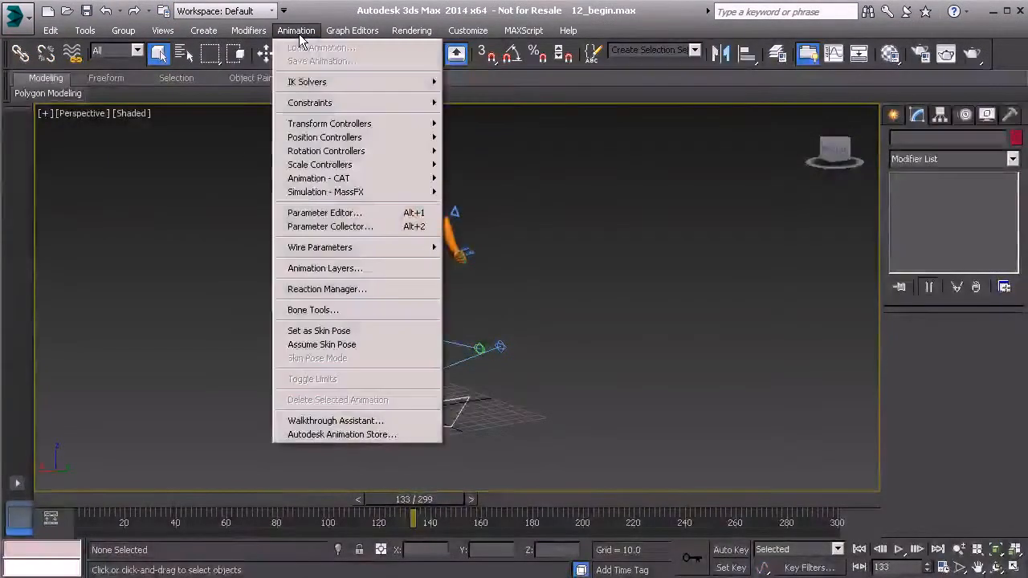
{"action": "left_click", "coordinate": [344, 268]}
{"action": "left_click_drag", "start_coordinate": [179, 164], "coordinate": [207, 133]}
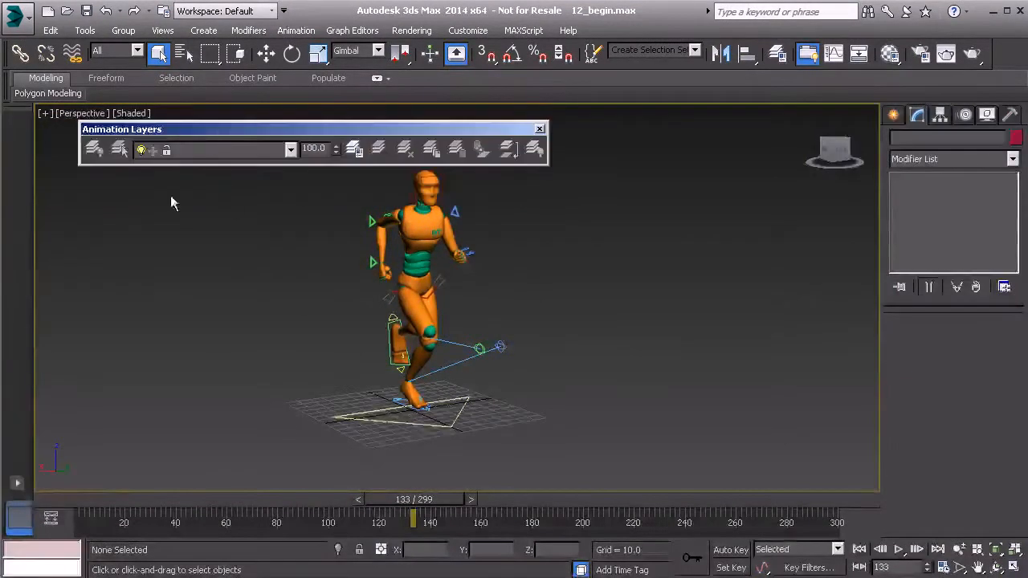
Select the character's head and enable animation layers for it with only Rotation turned on.
{"action": "left_click", "coordinate": [440, 187]}
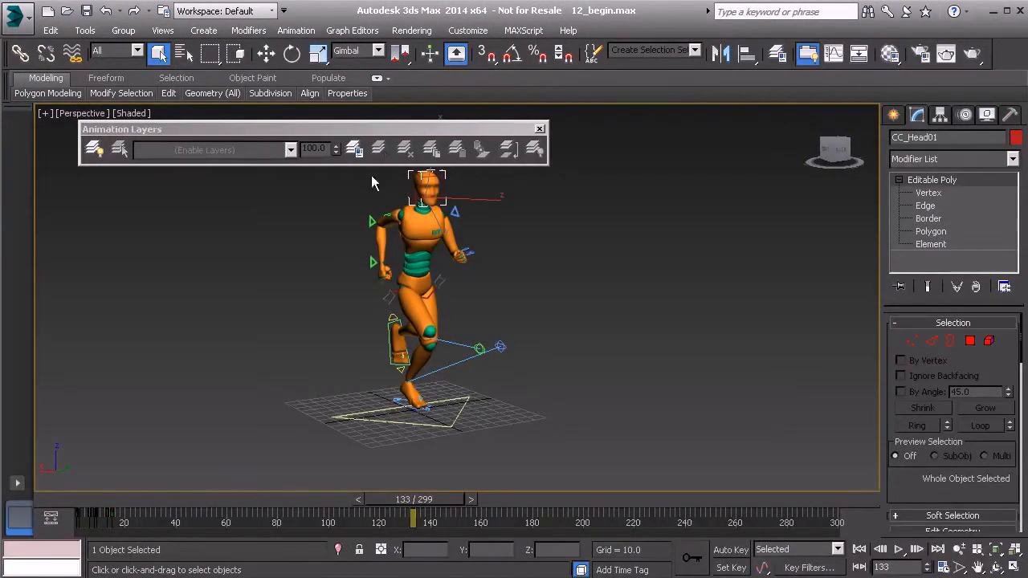
{"action": "left_click", "coordinate": [94, 149]}
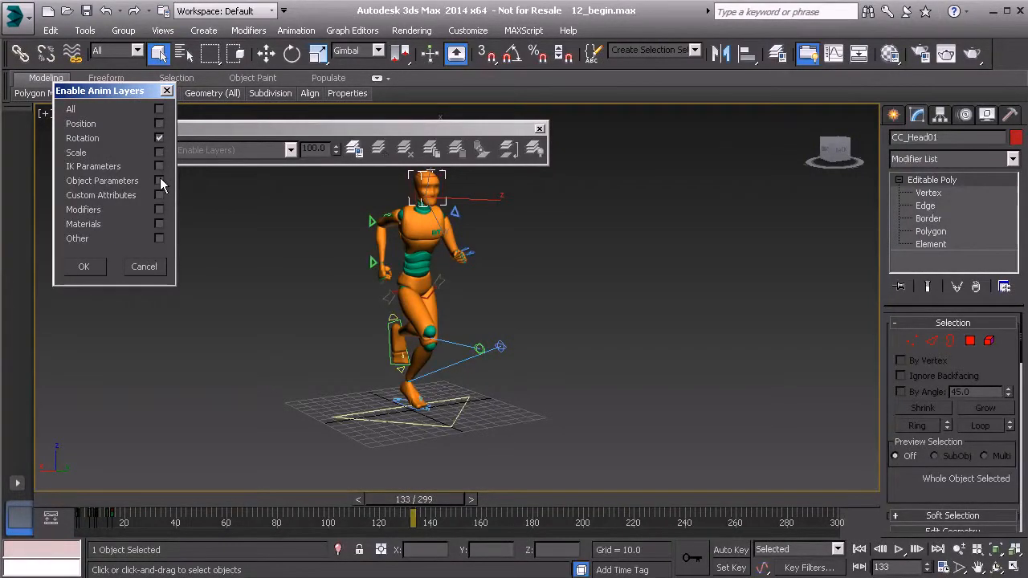
{"action": "left_click", "coordinate": [158, 123]}
{"action": "left_click", "coordinate": [157, 135]}
{"action": "left_click", "coordinate": [84, 265]}
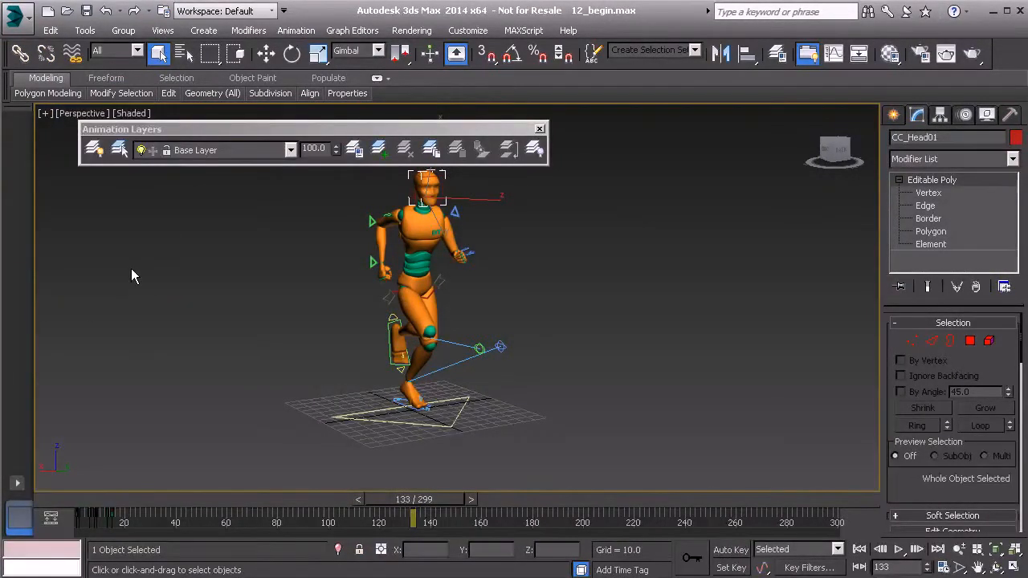
Add a new animation layer named AnimLayer01 using the default controller type.
{"action": "middle_click_drag", "start_coordinate": [275, 259], "coordinate": [257, 297]}
{"action": "scroll", "coordinate": [263, 290], "scroll_direction": "up", "scroll_amount": 2}
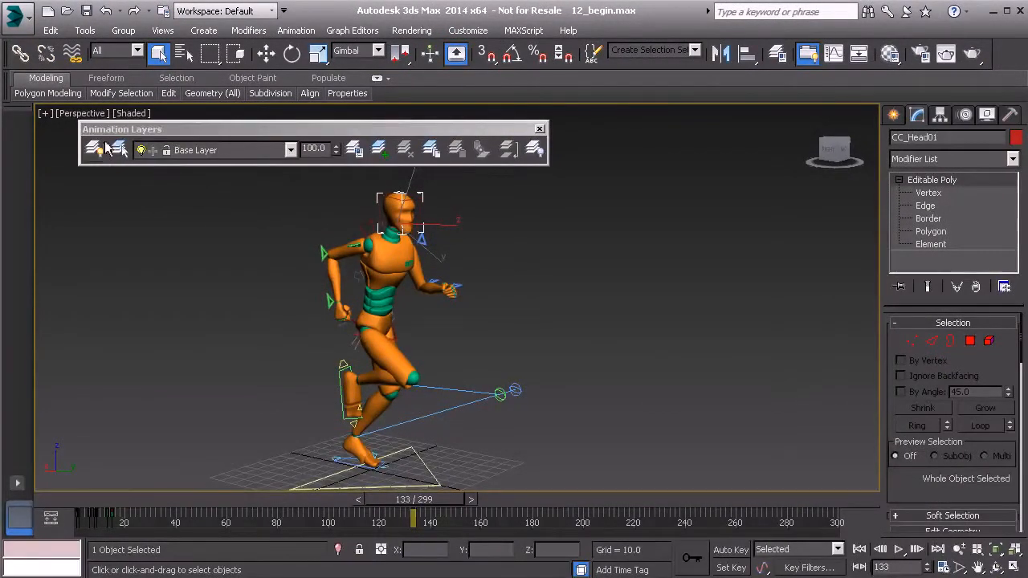
{"action": "left_click", "coordinate": [380, 149]}
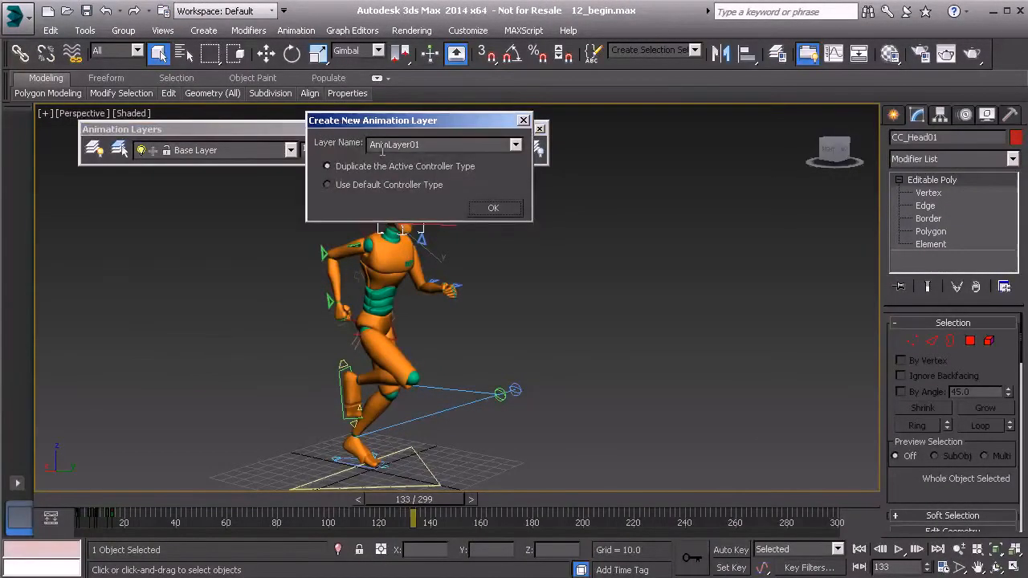
{"action": "left_click", "coordinate": [354, 189]}
{"action": "double_click", "coordinate": [434, 143]}
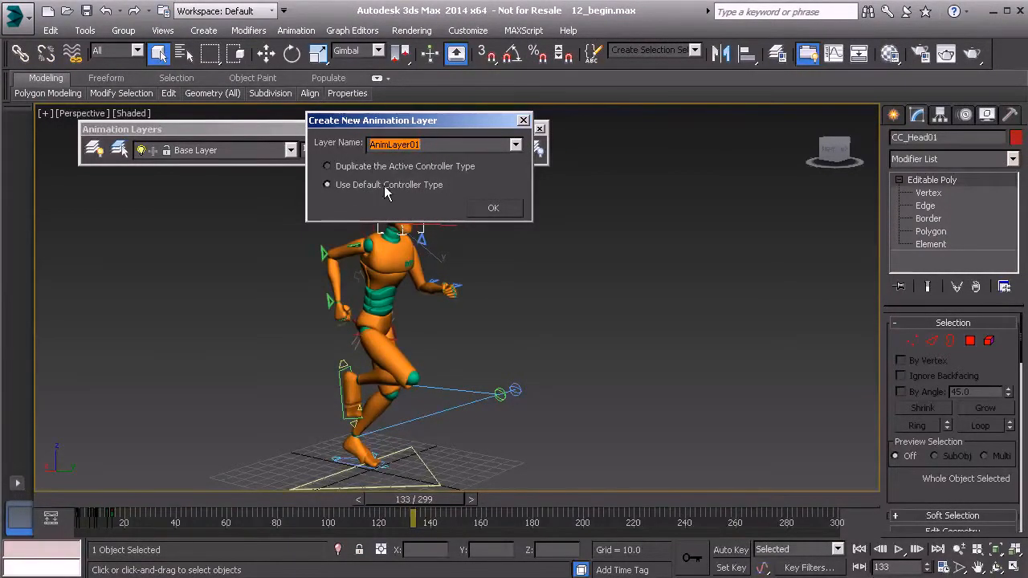
{"action": "left_click", "coordinate": [495, 209]}
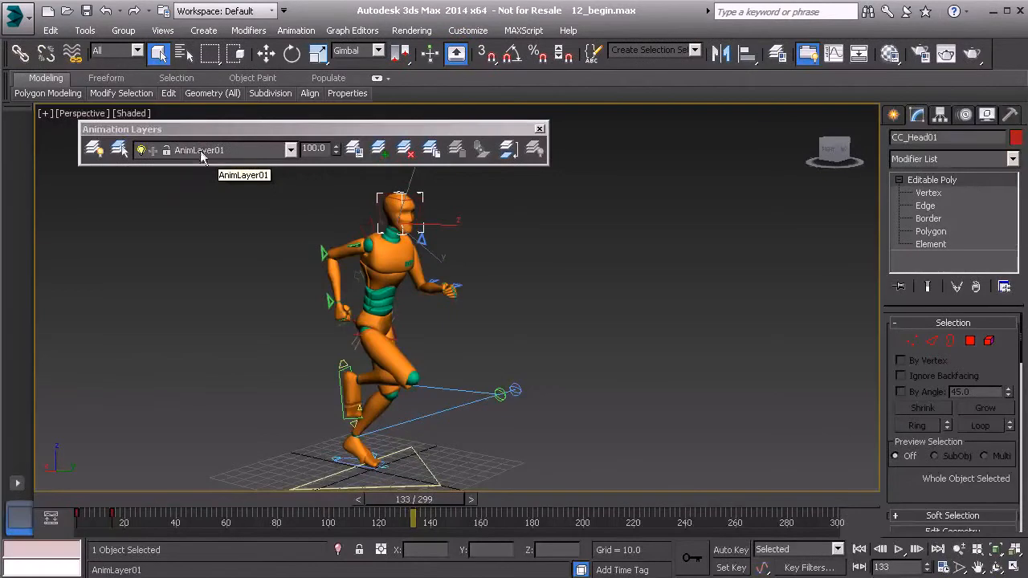
Open the Motion panel and inspect the head's Rotation Layer list.
{"action": "left_click", "coordinate": [965, 114]}
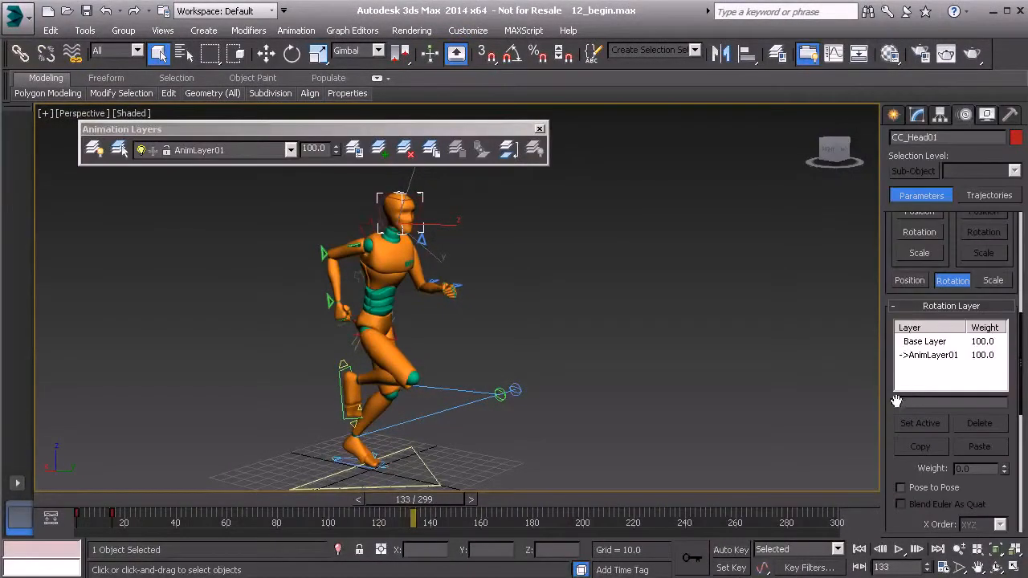
{"action": "left_click_drag", "start_coordinate": [897, 401], "coordinate": [910, 378]}
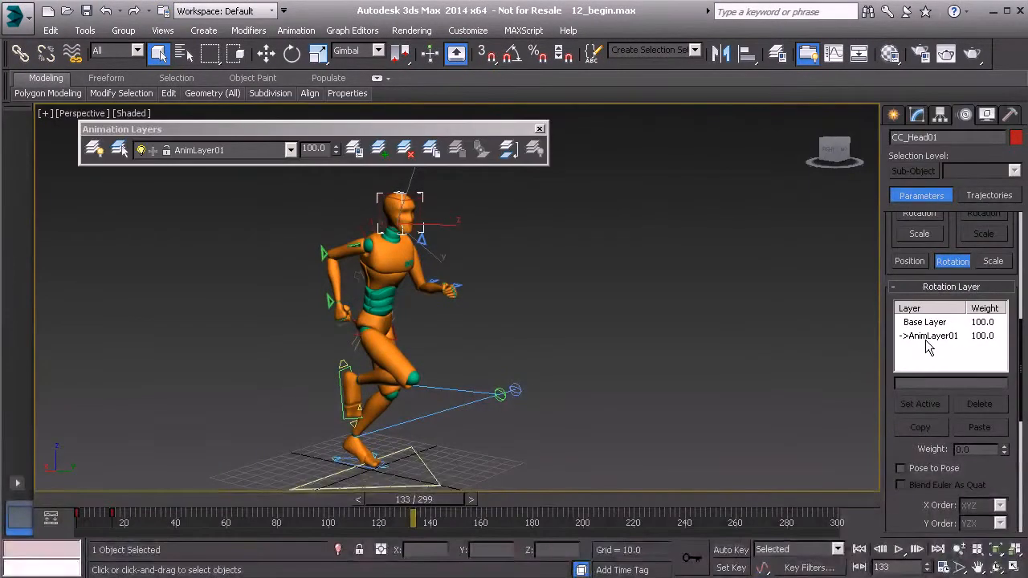
Turn on Auto Key, move to frame 40, and switch to the selection tool.
{"action": "left_click_drag", "start_coordinate": [408, 499], "coordinate": [160, 498]}
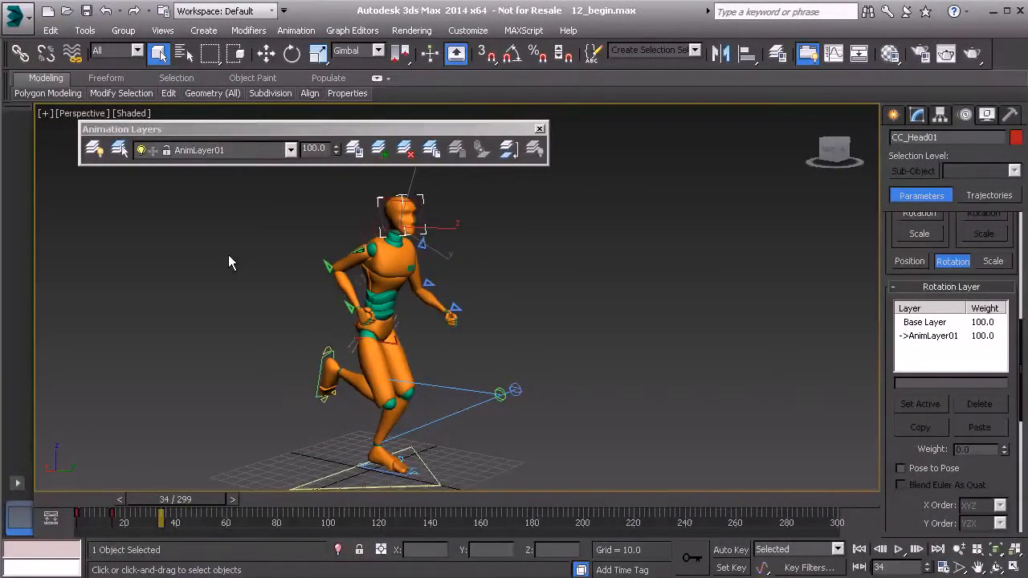
{"action": "left_click", "coordinate": [731, 550]}
{"action": "mouse_move", "coordinate": [193, 503]}
{"action": "left_mouse_down"}
{"action": "mouse_move", "coordinate": [100, 499]}
{"action": "mouse_move", "coordinate": [203, 502]}
{"action": "left_mouse_up"}
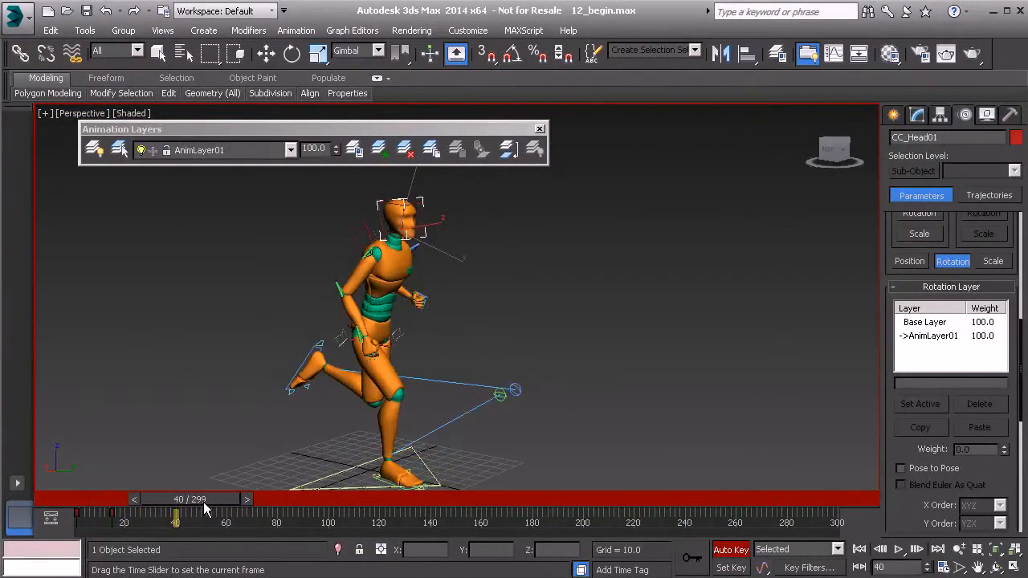
{"action": "key", "text": "q"}
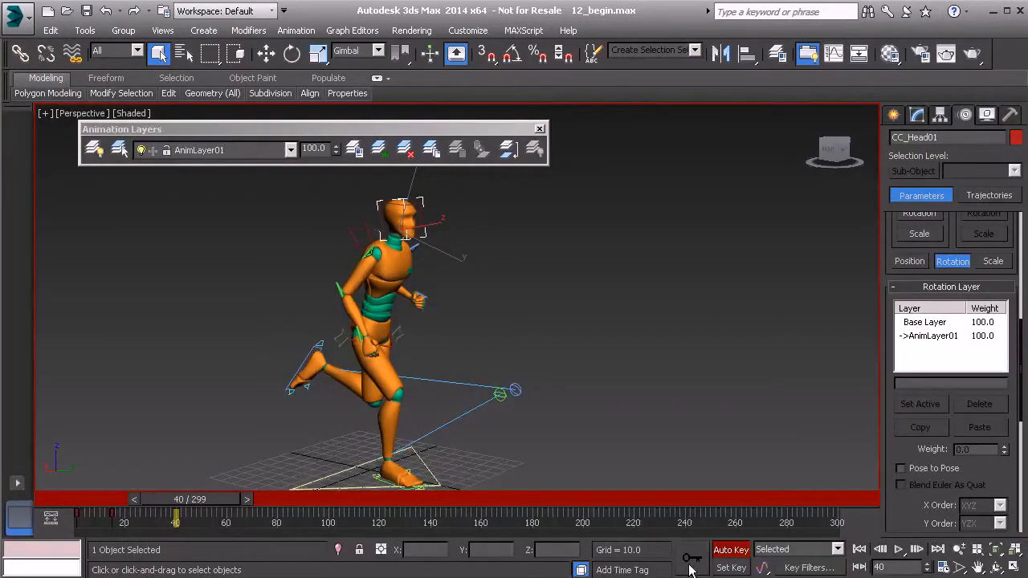
Set the key filters to rotation only by clearing Position and Custom Attributes.
{"action": "left_click", "coordinate": [809, 568]}
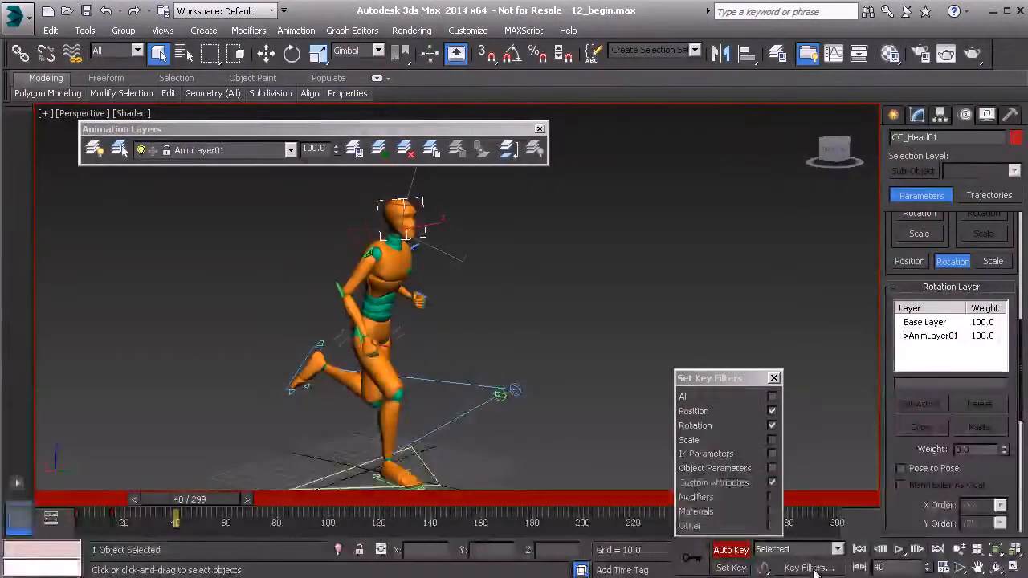
{"action": "left_click", "coordinate": [772, 411]}
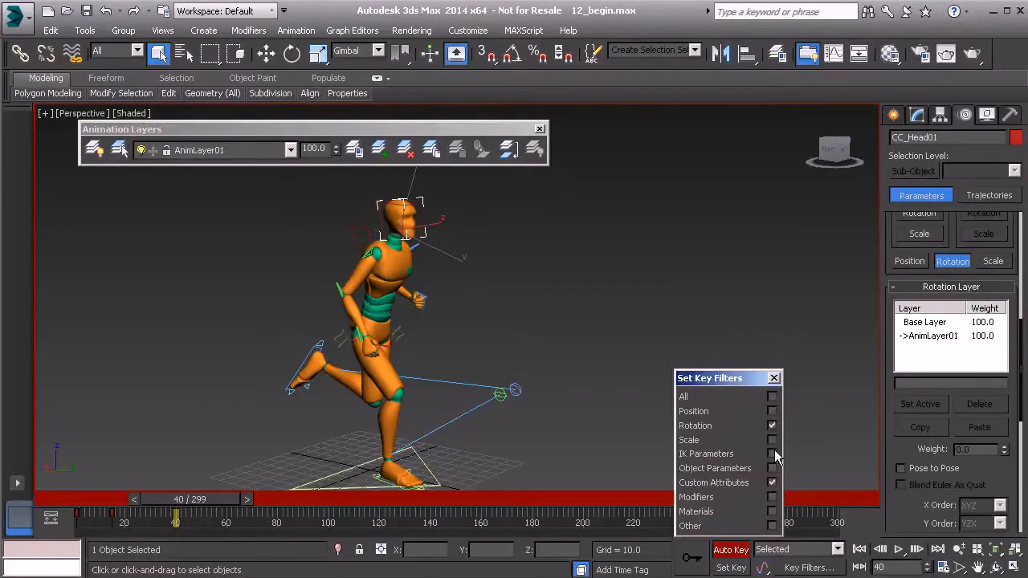
{"action": "left_click", "coordinate": [771, 484]}
{"action": "left_click", "coordinate": [698, 567]}
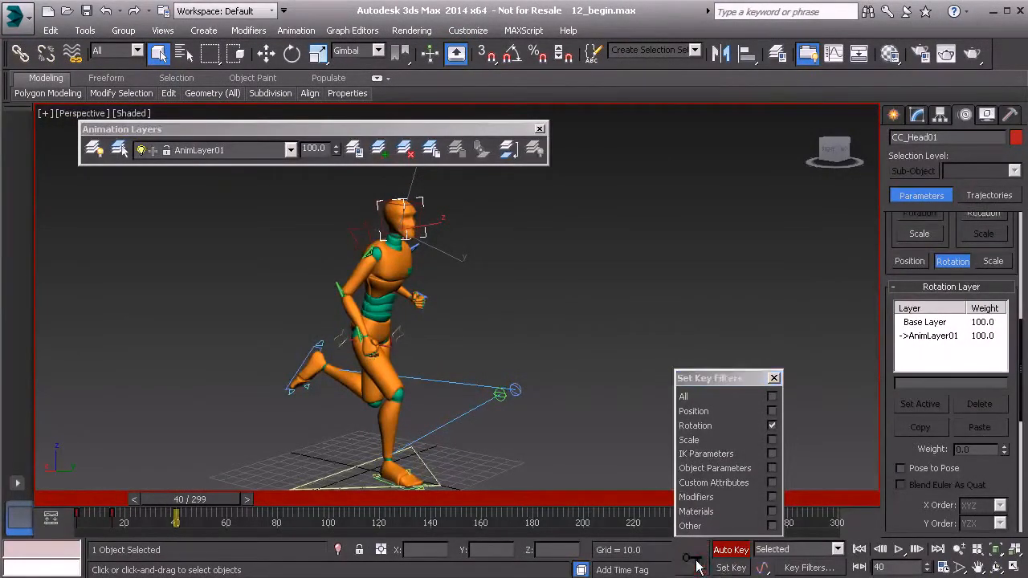
{"action": "left_click", "coordinate": [774, 378]}
Go to frame 51 and rotate the head with the Rotate tool to offset its pose.
{"action": "left_click_drag", "start_coordinate": [221, 498], "coordinate": [241, 506]}
{"action": "middle_click_drag", "start_coordinate": [406, 395], "coordinate": [362, 382], "text": "alt"}
{"action": "key", "text": "e"}
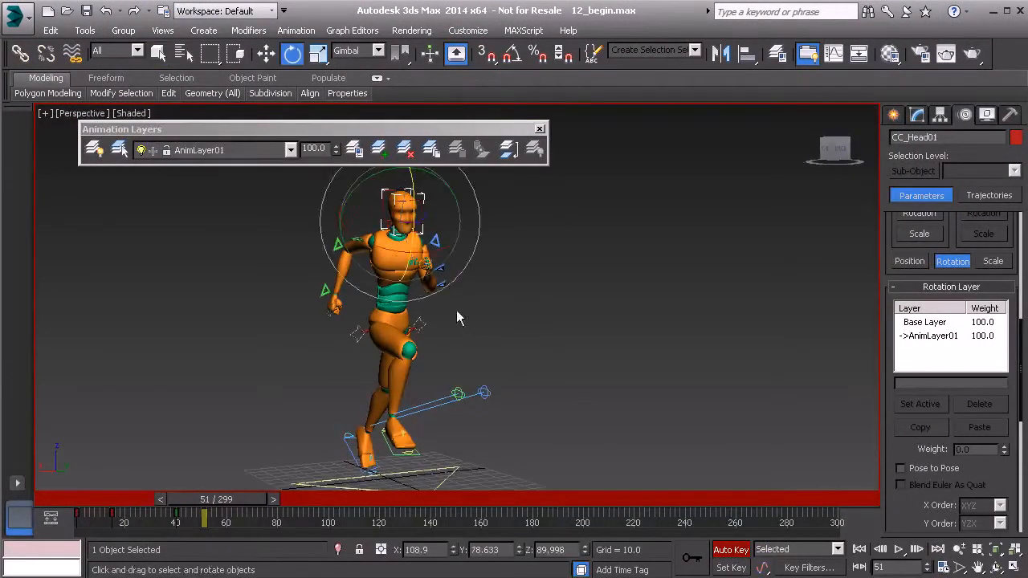
{"action": "left_click_drag", "start_coordinate": [394, 230], "coordinate": [431, 236]}
Add head rotation keys between frames 129 and 136 on the timeline.
{"action": "left_click_drag", "start_coordinate": [228, 502], "coordinate": [412, 532]}
{"action": "key", "text": "e"}
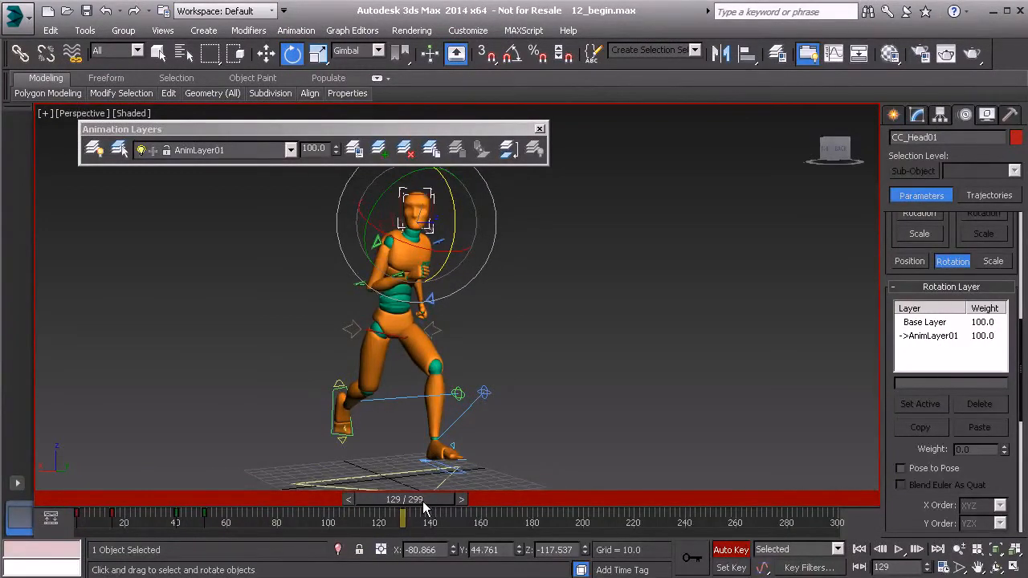
{"action": "left_click", "coordinate": [691, 563]}
{"action": "left_click_drag", "start_coordinate": [431, 509], "coordinate": [451, 507]}
{"action": "key", "text": "e"}
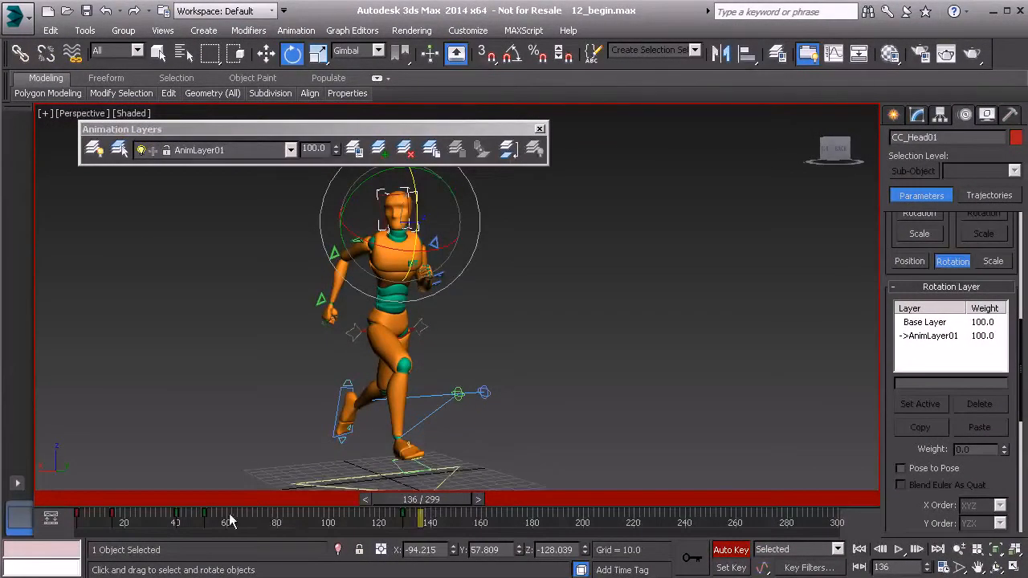
{"action": "left_click_drag", "start_coordinate": [177, 517], "coordinate": [422, 548], "text": "shift"}
Play back the animation from frame 12 to review the head offset.
{"action": "left_click_drag", "start_coordinate": [456, 502], "coordinate": [161, 498]}
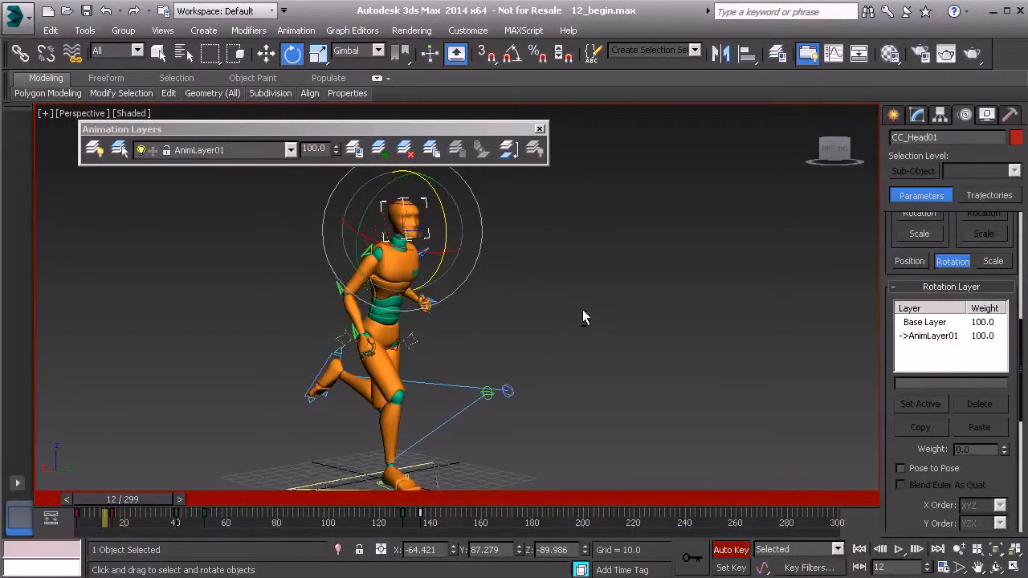
{"action": "left_click", "coordinate": [582, 313]}
{"action": "left_click", "coordinate": [898, 551]}
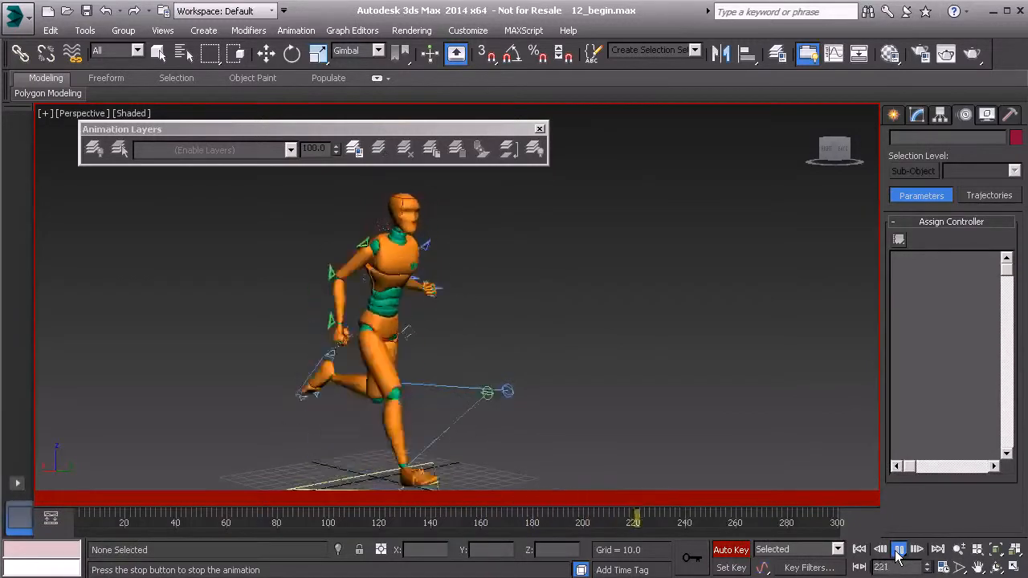
{"action": "left_click", "coordinate": [898, 551]}
Reselect the head and rename its AnimLayer01 rotation layer to Head_Offset.
{"action": "key", "text": "e"}
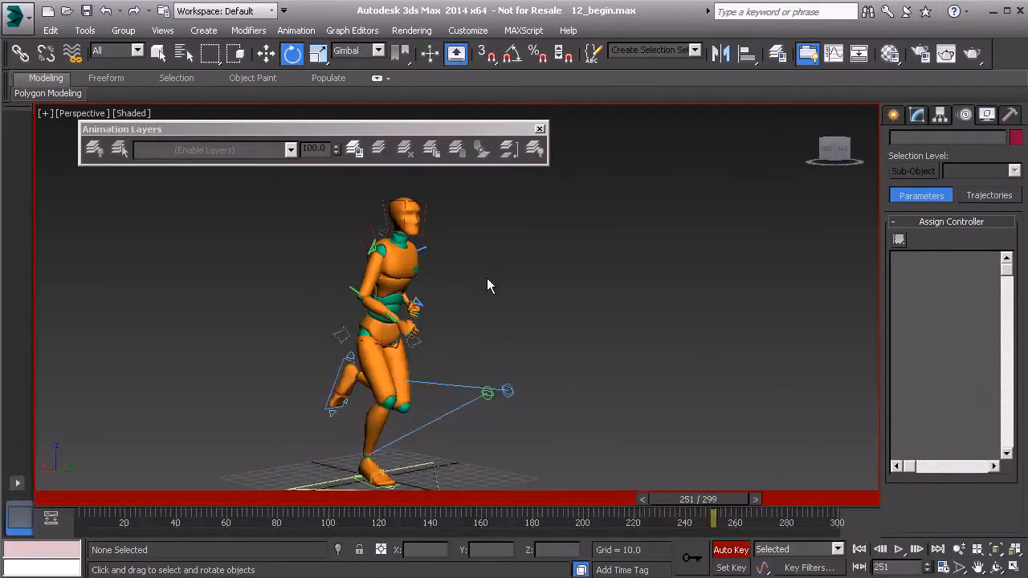
{"action": "left_click", "coordinate": [426, 214]}
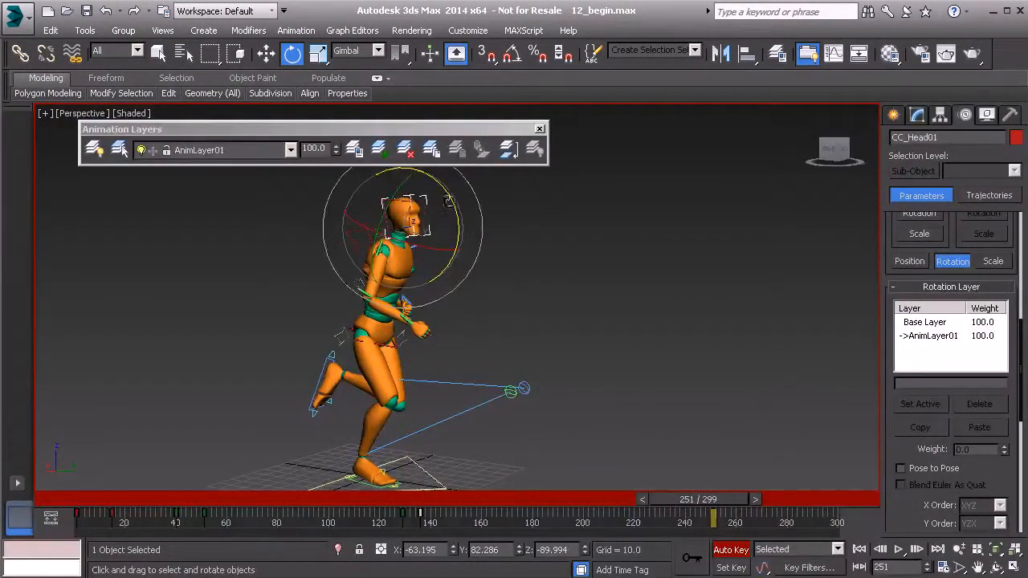
{"action": "left_click", "coordinate": [927, 336]}
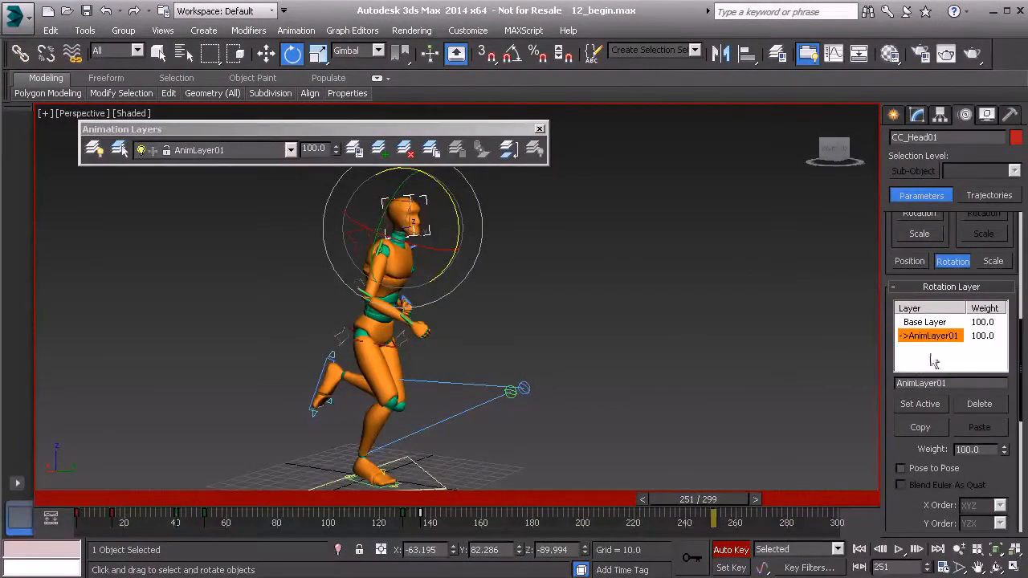
{"action": "double_click", "coordinate": [941, 384]}
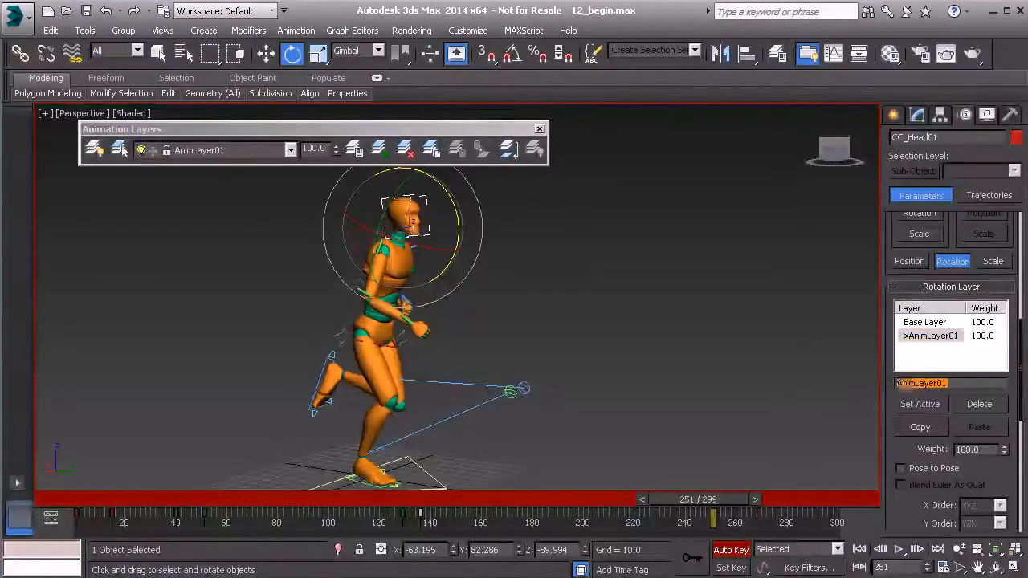
{"action": "type", "text": "Head_Offset"}
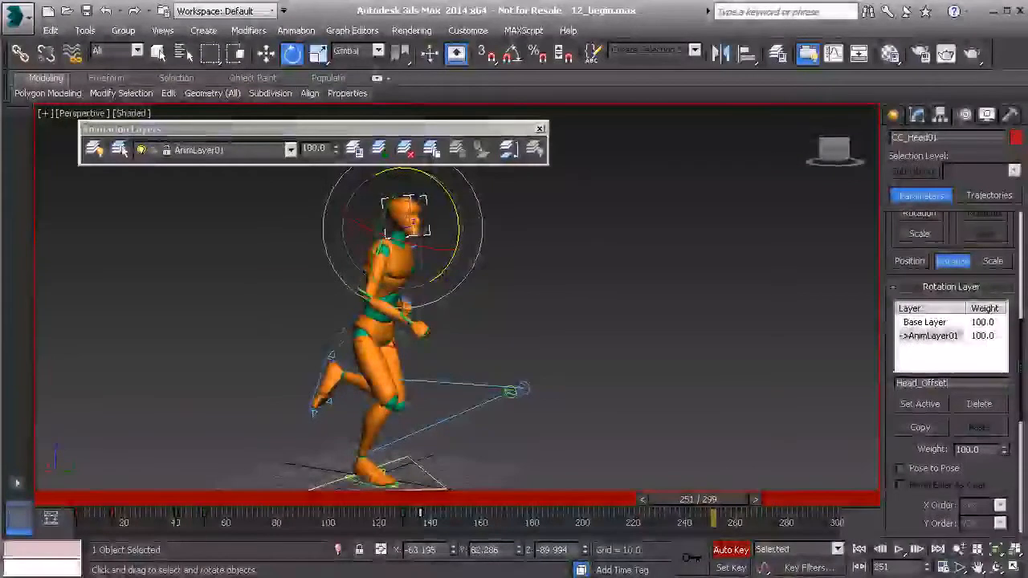
{"action": "key", "text": "Return"}
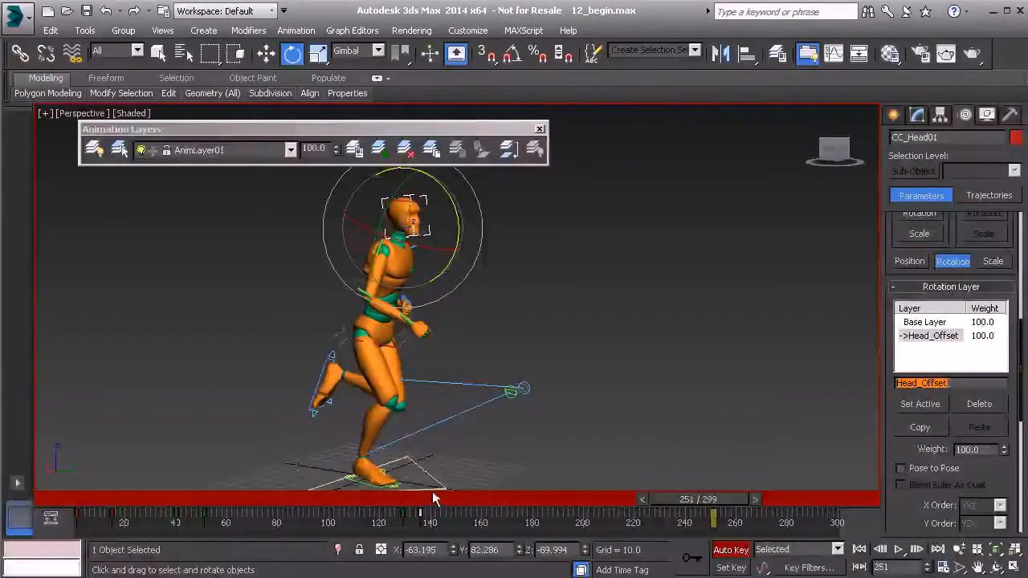
Go to frame 69, make Head_Offset the active layer, and delete it.
{"action": "left_click_drag", "start_coordinate": [653, 493], "coordinate": [250, 518]}
{"action": "key", "text": "e"}
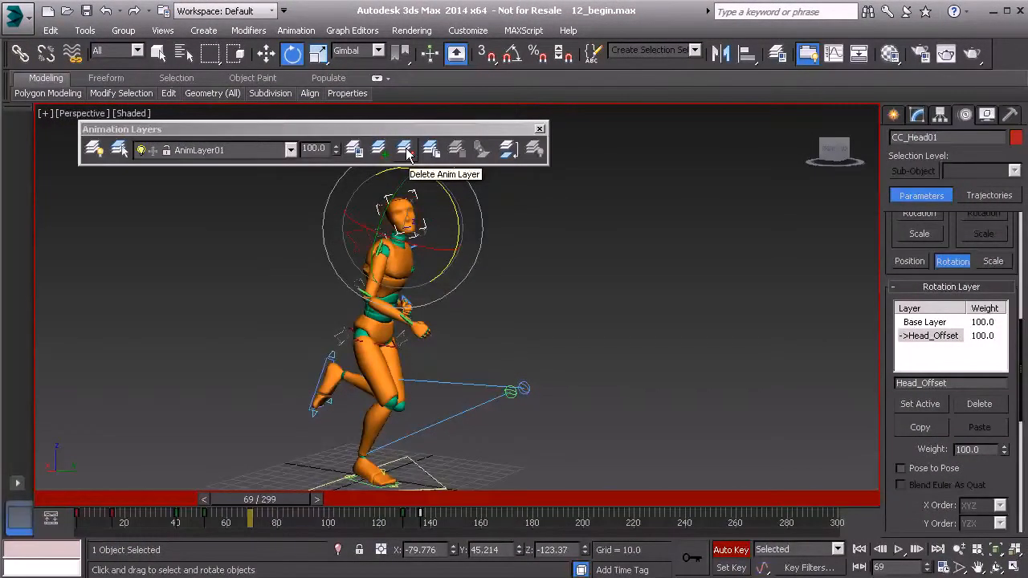
{"action": "left_click", "coordinate": [290, 151]}
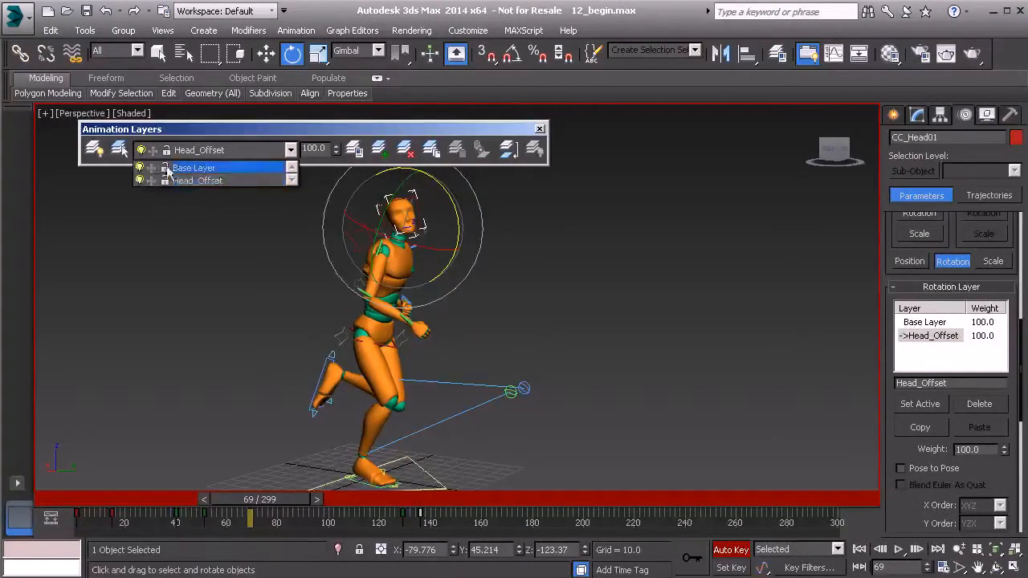
{"action": "left_click", "coordinate": [211, 181]}
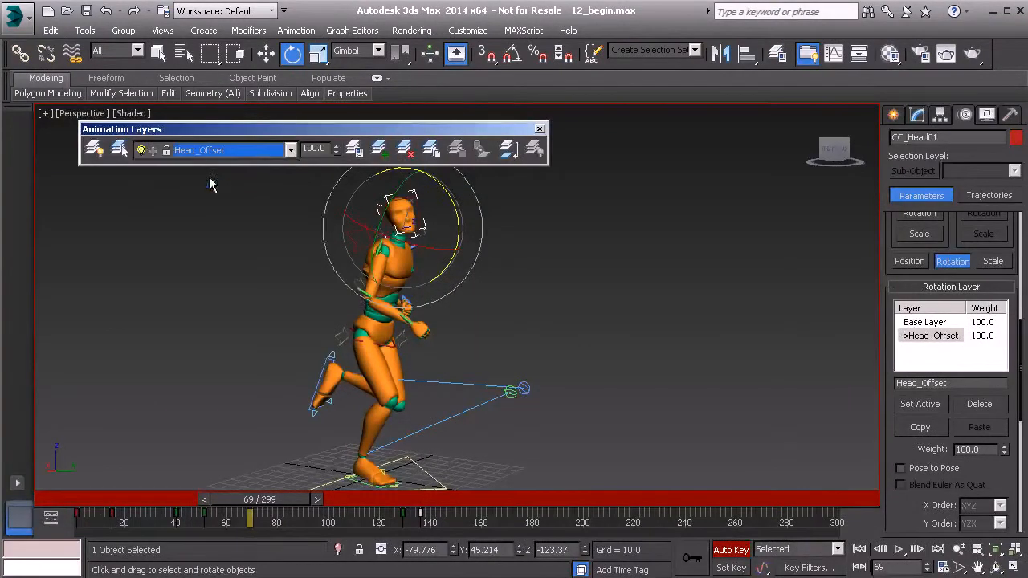
{"action": "left_click", "coordinate": [407, 150]}
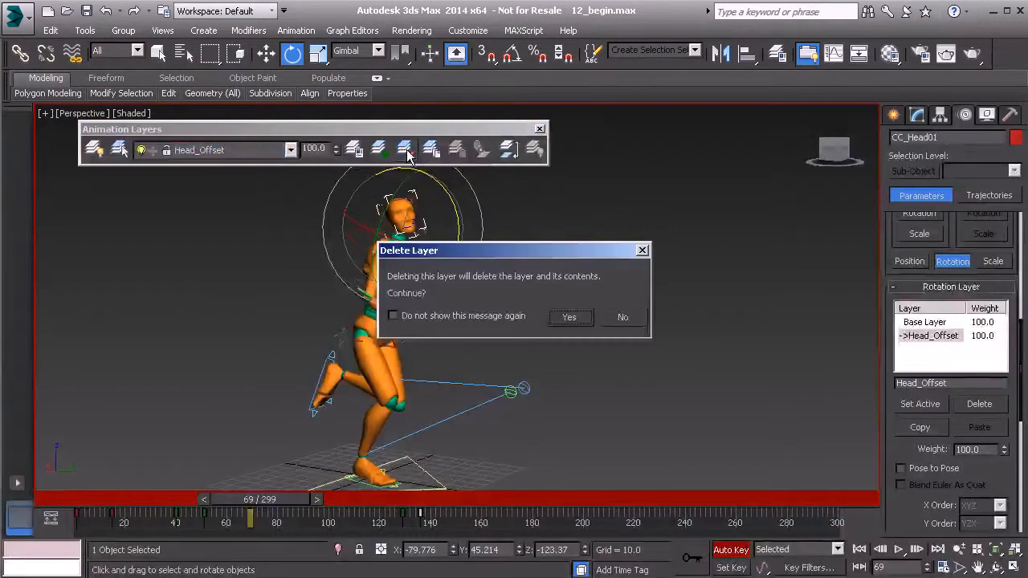
{"action": "left_click", "coordinate": [567, 316]}
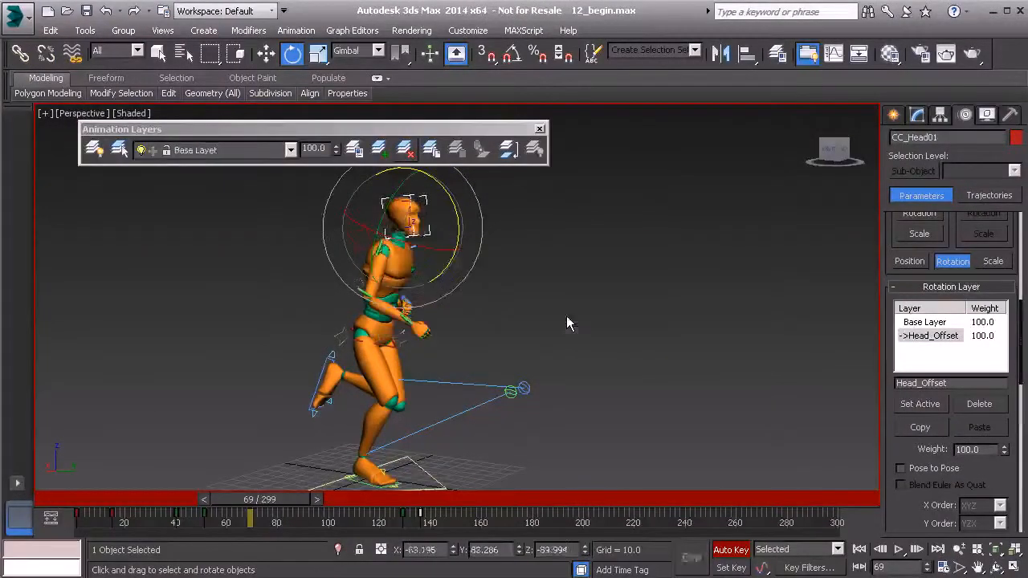
Scrub and play the animation to review the head motion after removing the offset layer.
{"action": "left_click_drag", "start_coordinate": [259, 504], "coordinate": [225, 519]}
{"action": "key", "text": "e"}
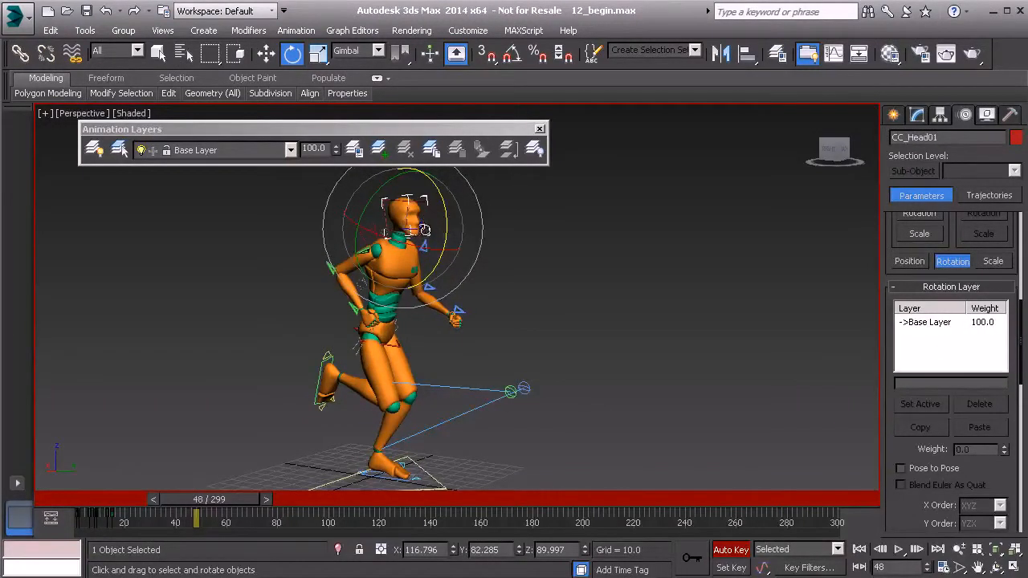
{"action": "left_click_drag", "start_coordinate": [420, 230], "coordinate": [370, 231]}
{"action": "left_click_drag", "start_coordinate": [231, 508], "coordinate": [158, 506]}
{"action": "key", "text": "e"}
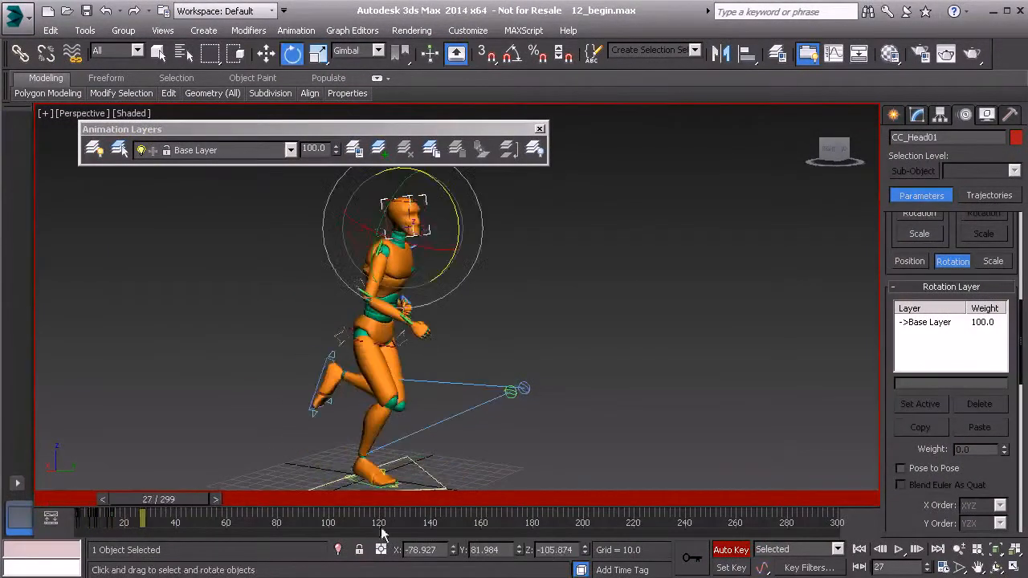
{"action": "left_click", "coordinate": [900, 551]}
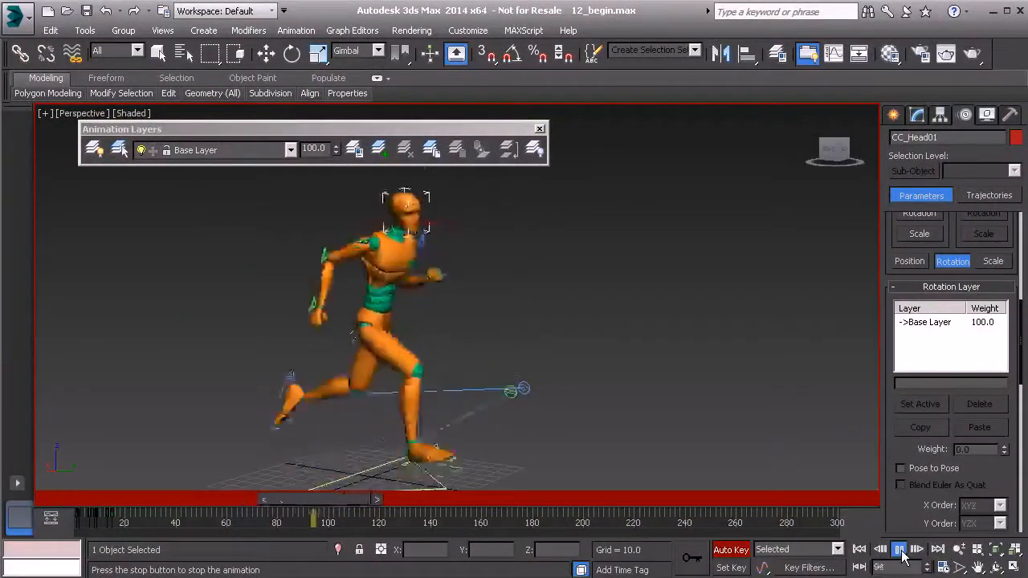
{"action": "left_click", "coordinate": [900, 551]}
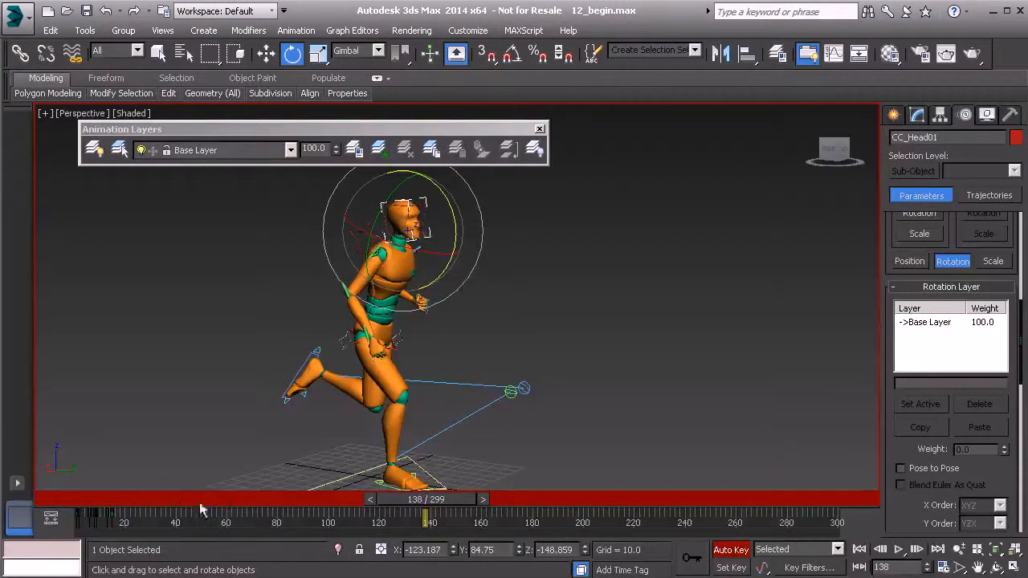
Deselect the head and replay the animation from the start to review the running motion.
{"action": "left_click_drag", "start_coordinate": [103, 500], "coordinate": [141, 514]}
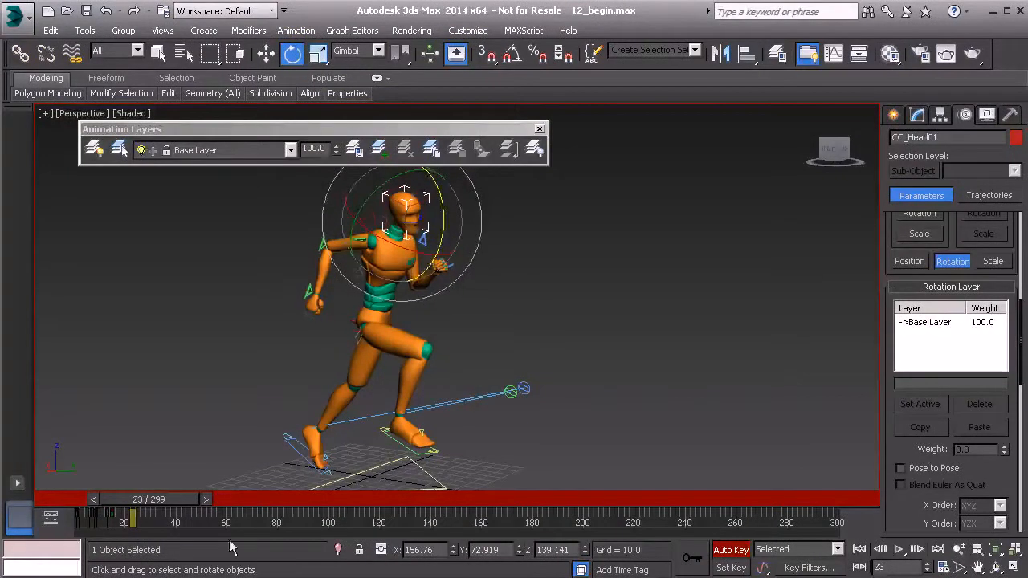
{"action": "left_click_drag", "start_coordinate": [161, 499], "coordinate": [354, 530]}
{"action": "key", "text": "e"}
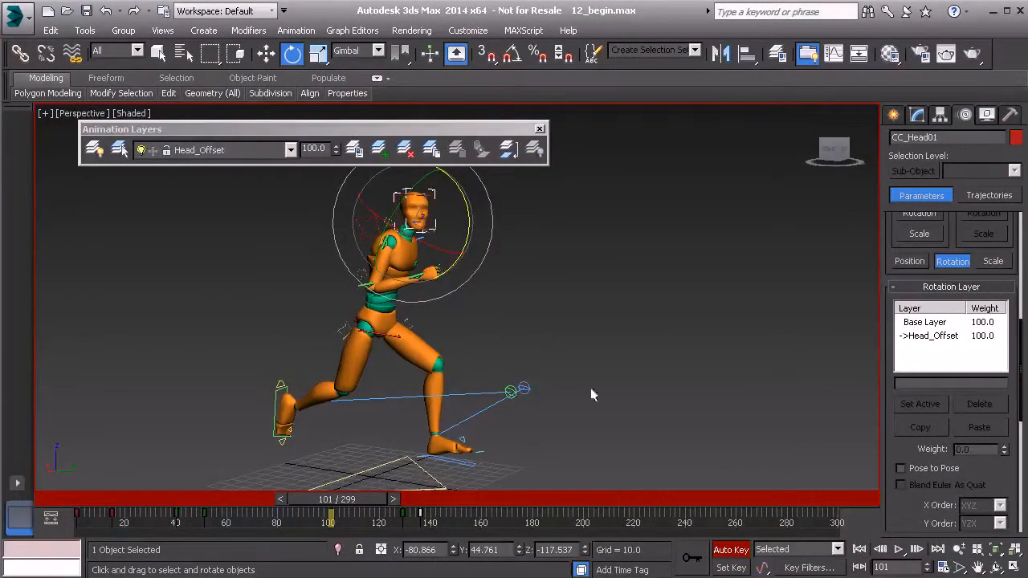
{"action": "left_click", "coordinate": [479, 487]}
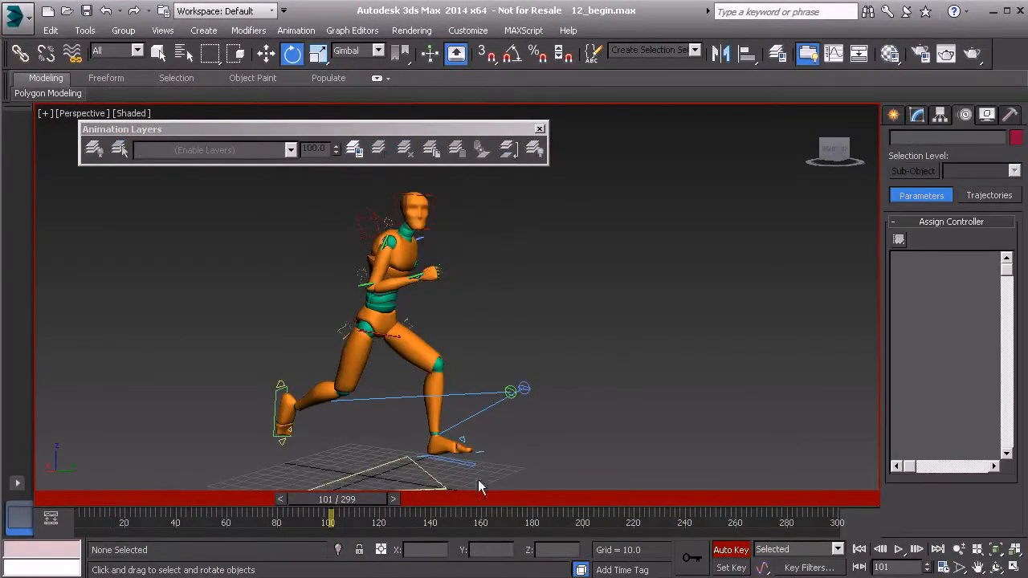
{"action": "left_click_drag", "start_coordinate": [378, 499], "coordinate": [129, 490]}
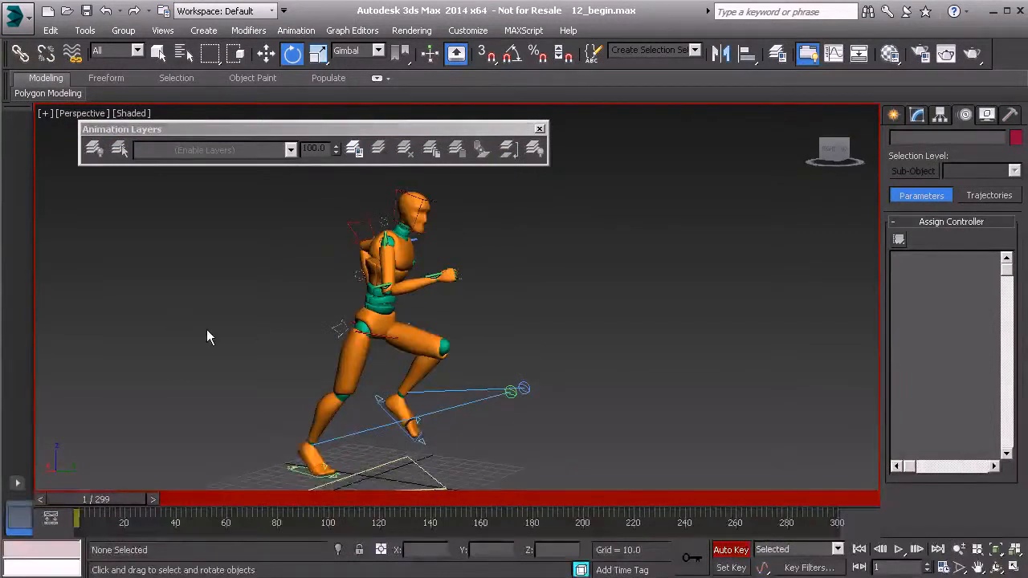
{"action": "left_click", "coordinate": [899, 550]}
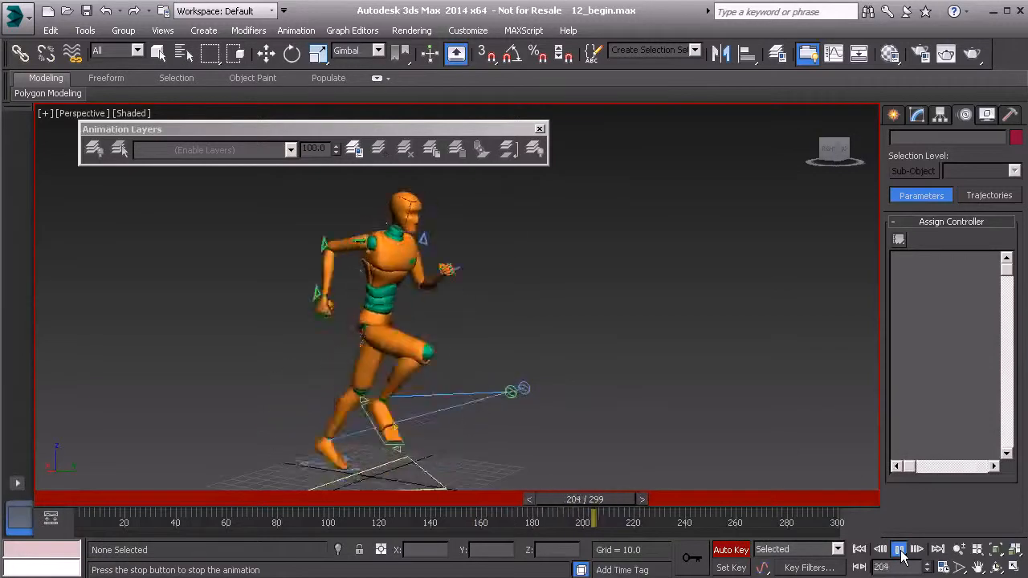
{"action": "left_click", "coordinate": [900, 550]}
{"action": "key", "text": "e"}
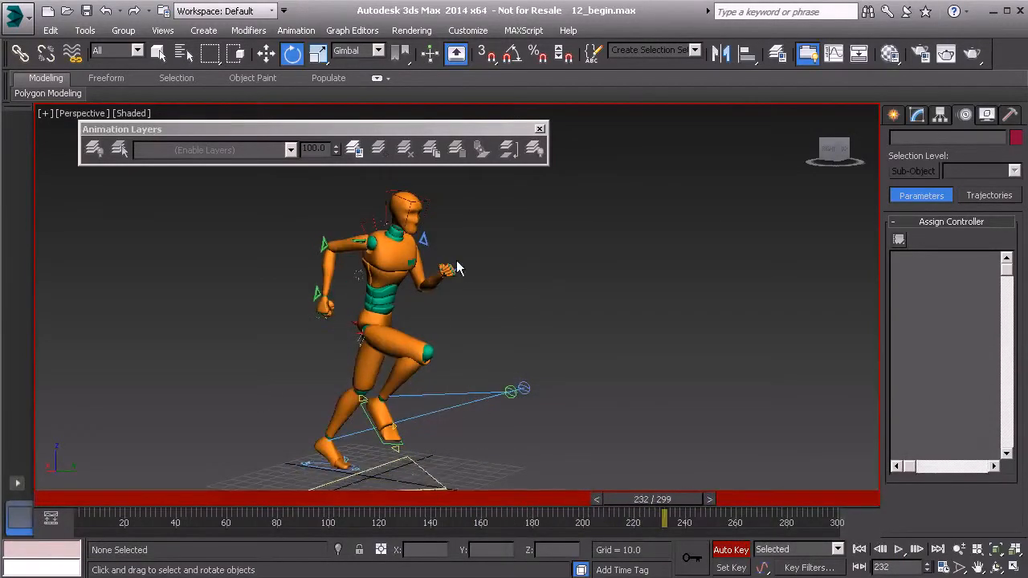
{"action": "left_click_drag", "start_coordinate": [652, 498], "coordinate": [120, 454]}
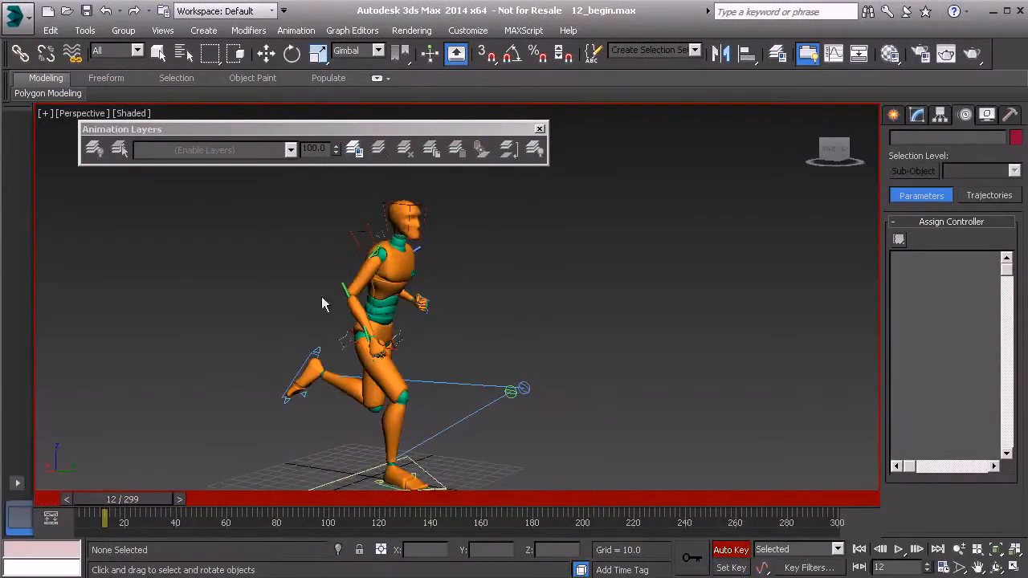
Select the head, turn off Auto Key, and set the Head_Offset layer weight to 0.
{"action": "left_click", "coordinate": [385, 232]}
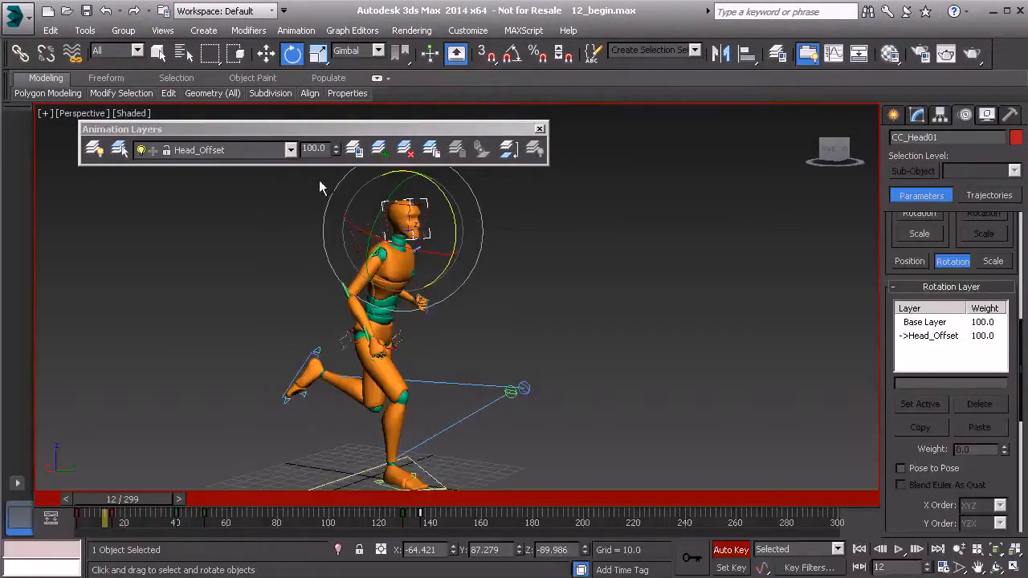
{"action": "left_click", "coordinate": [735, 552]}
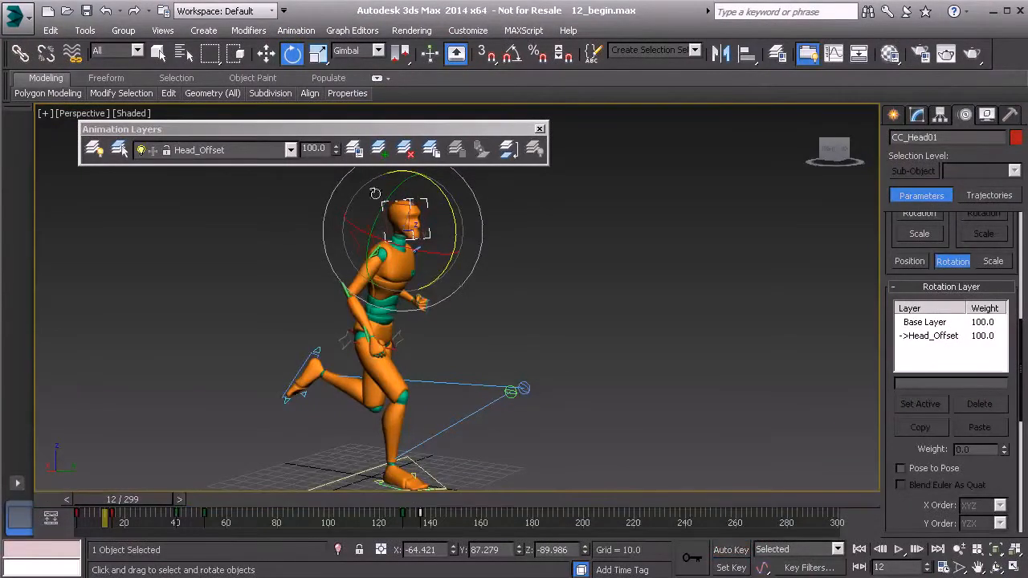
{"action": "right_click", "coordinate": [336, 149]}
Set the Head_Offset layer's weight to 50 and check the result on the animation layer list.
{"action": "left_click_drag", "start_coordinate": [136, 498], "coordinate": [411, 526]}
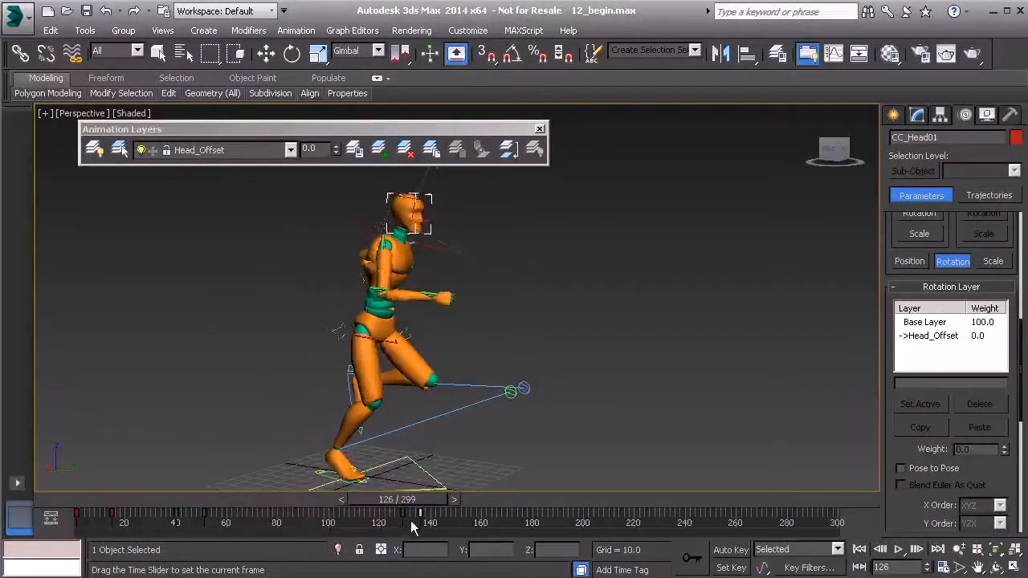
{"action": "key", "text": "e"}
{"action": "double_click", "coordinate": [314, 150]}
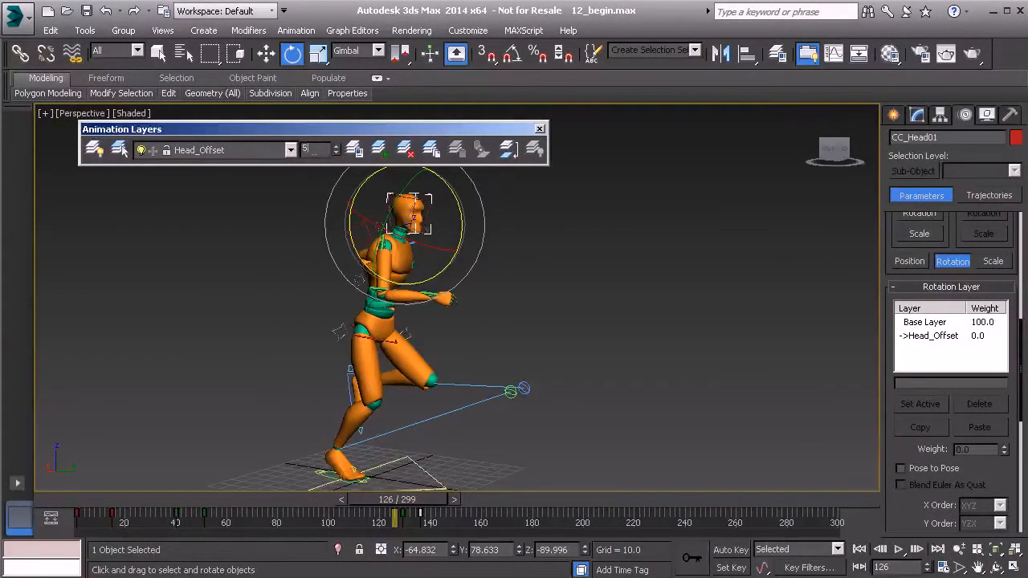
{"action": "key", "text": "Return"}
{"action": "left_click_drag", "start_coordinate": [404, 509], "coordinate": [450, 509]}
{"action": "left_click", "coordinate": [291, 150]}
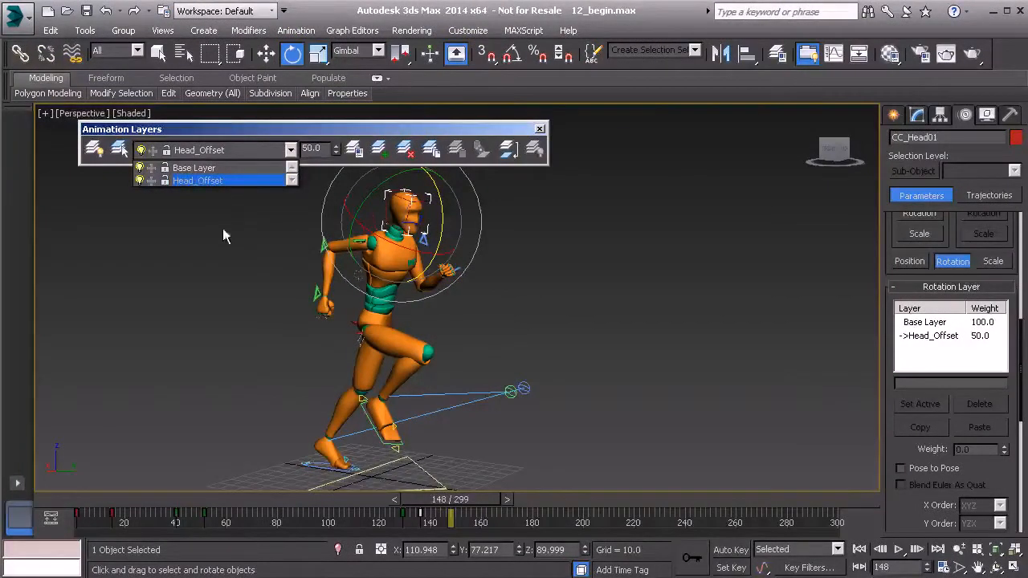
{"action": "left_click", "coordinate": [252, 235]}
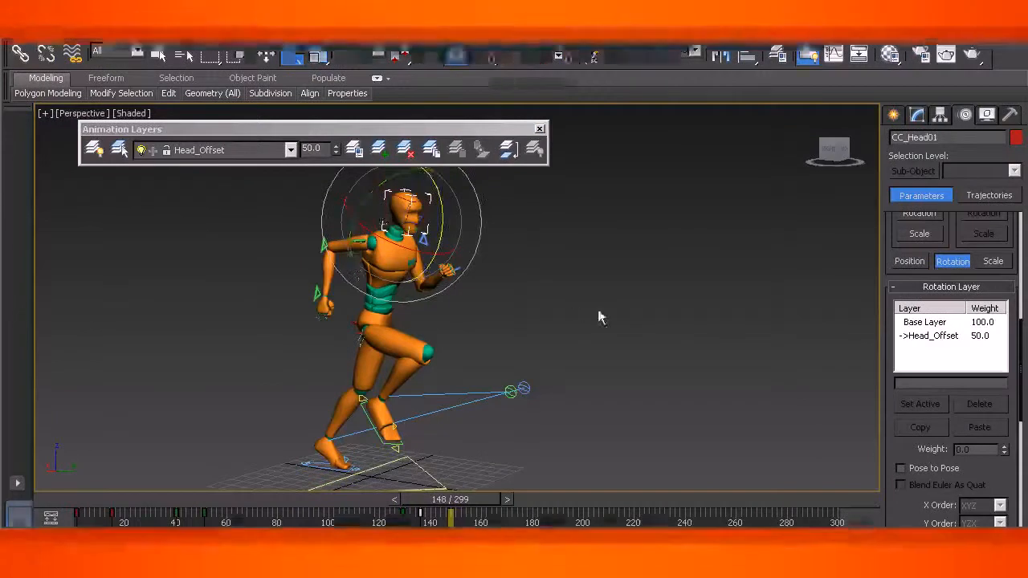